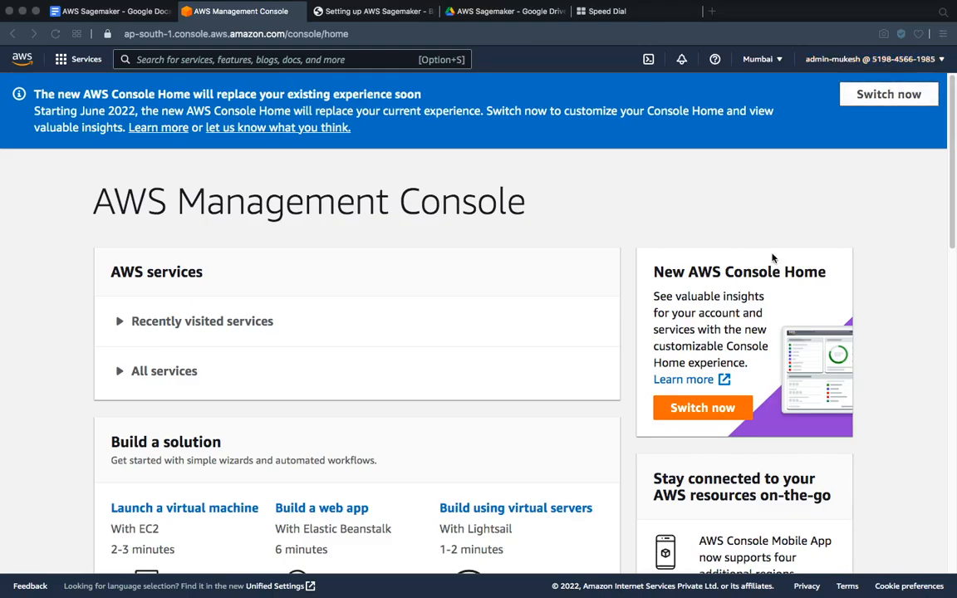
Step: Set the console region to Asia Pacific (Mumbai) ap-south-1
{"action": "scroll", "coordinate": [845, 65], "scroll_direction": "up", "scroll_amount": 5}
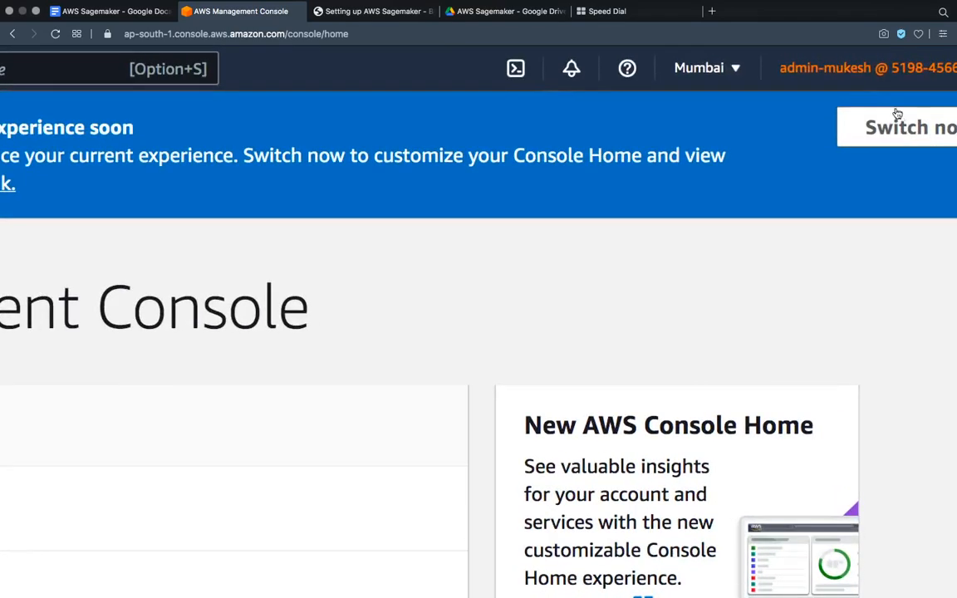
{"action": "scroll", "coordinate": [895, 116], "scroll_direction": "right", "scroll_amount": 1}
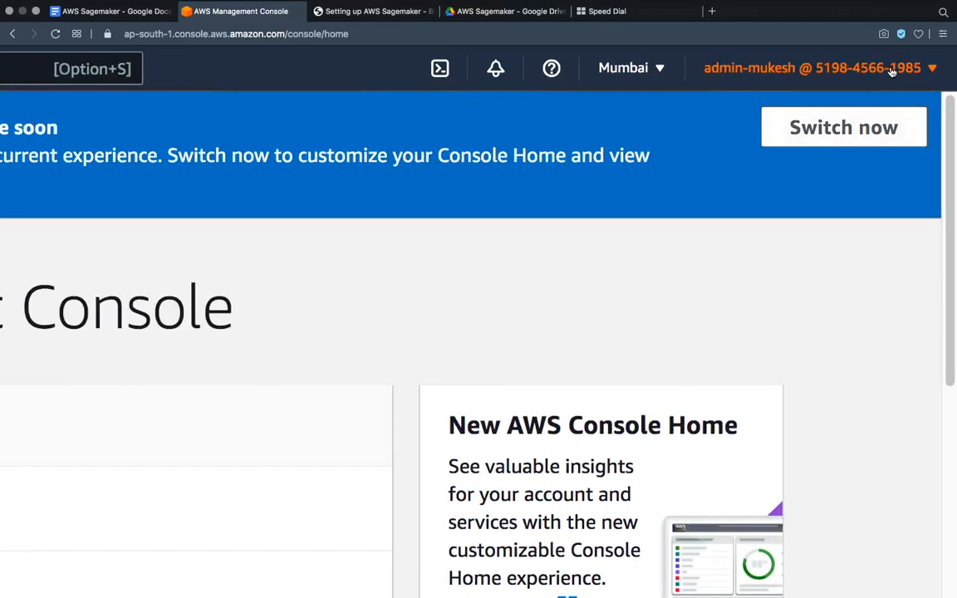
{"action": "scroll", "coordinate": [748, 117], "scroll_direction": "down", "scroll_amount": 5}
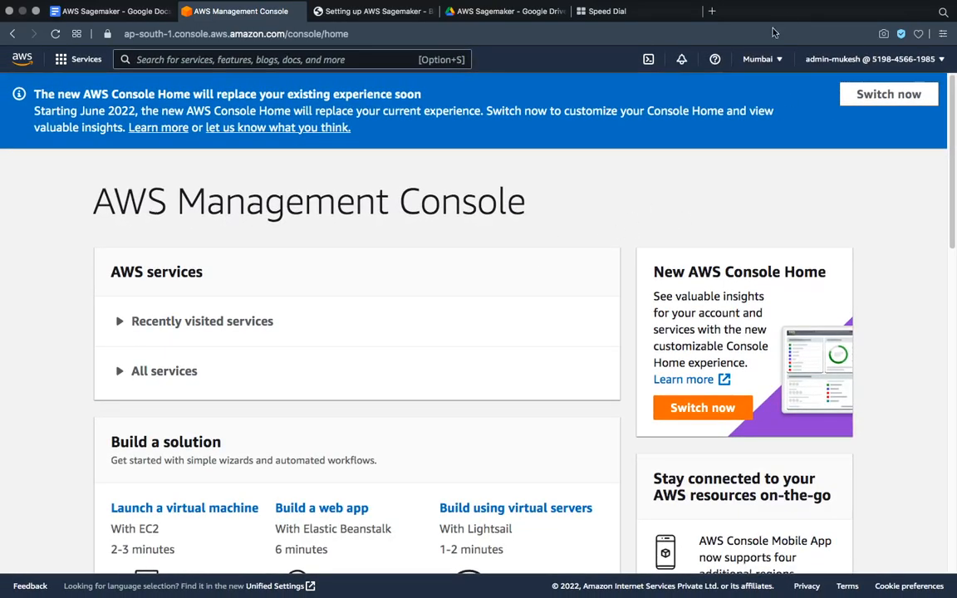
{"action": "left_click", "coordinate": [758, 59]}
{"action": "left_click", "coordinate": [634, 304]}
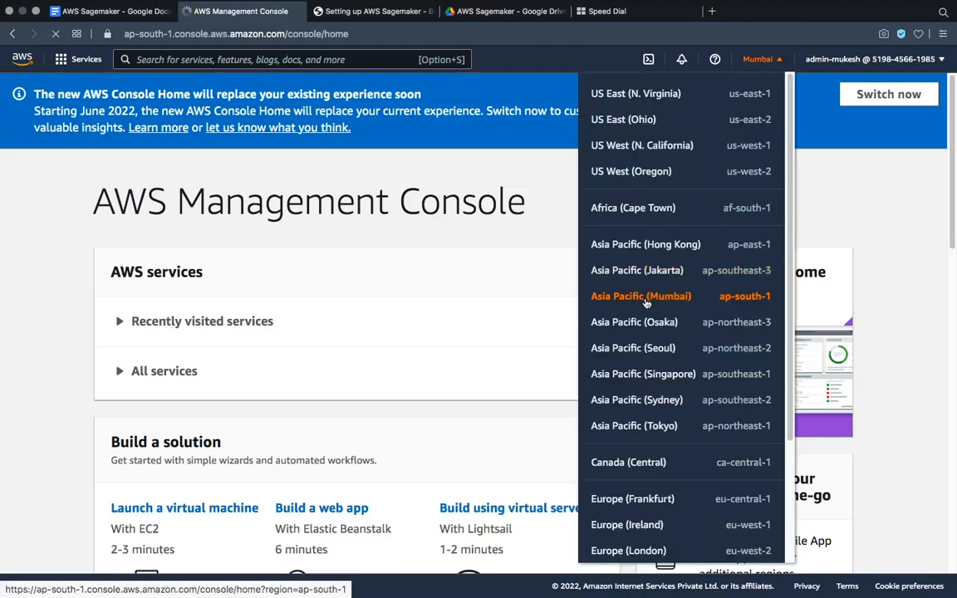
{"action": "left_click", "coordinate": [900, 217]}
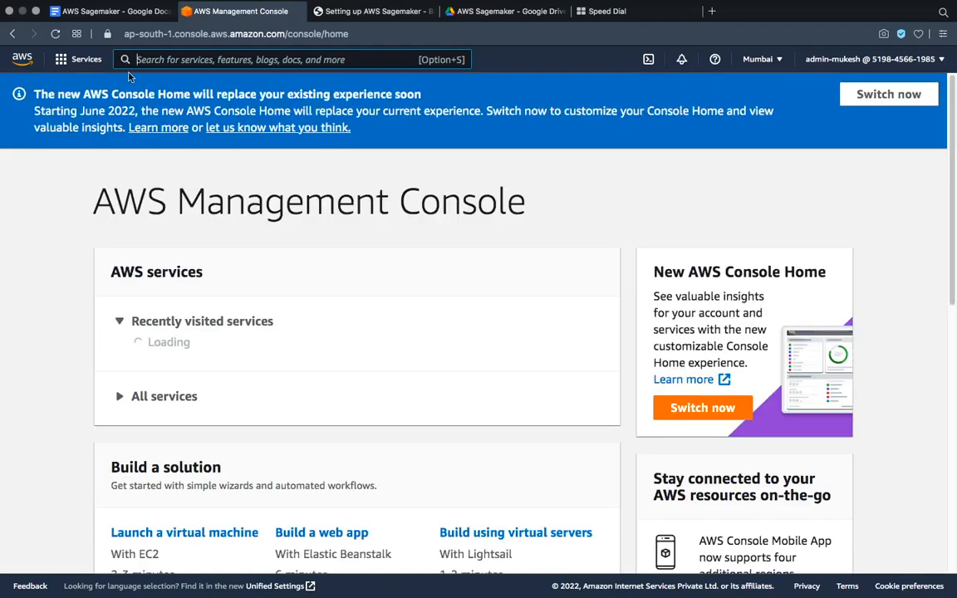
Step: Collapse the recently visited services, search the console for "s3" and mark the S3 service as a favourite
{"action": "left_click", "coordinate": [121, 322]}
{"action": "scroll", "coordinate": [152, 56], "scroll_direction": "up", "scroll_amount": 5}
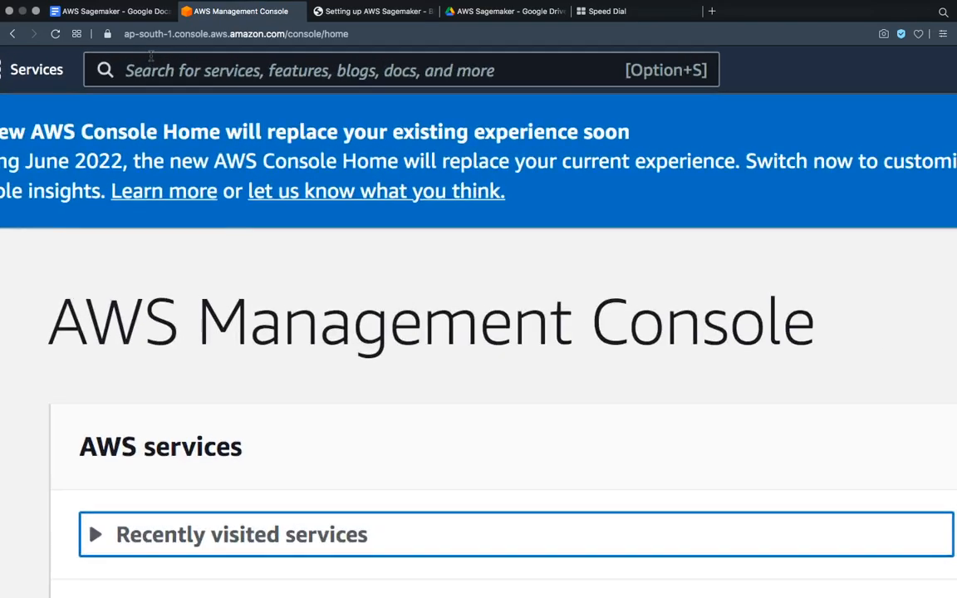
{"action": "left_click", "coordinate": [139, 62]}
{"action": "type", "text": "s3"}
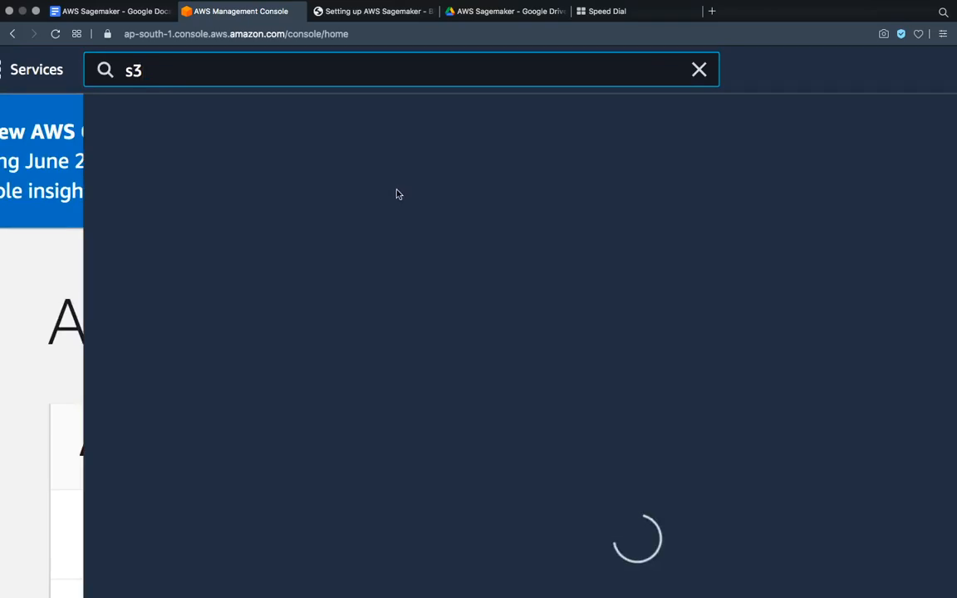
{"action": "scroll", "coordinate": [308, 332], "scroll_direction": "down", "scroll_amount": 5}
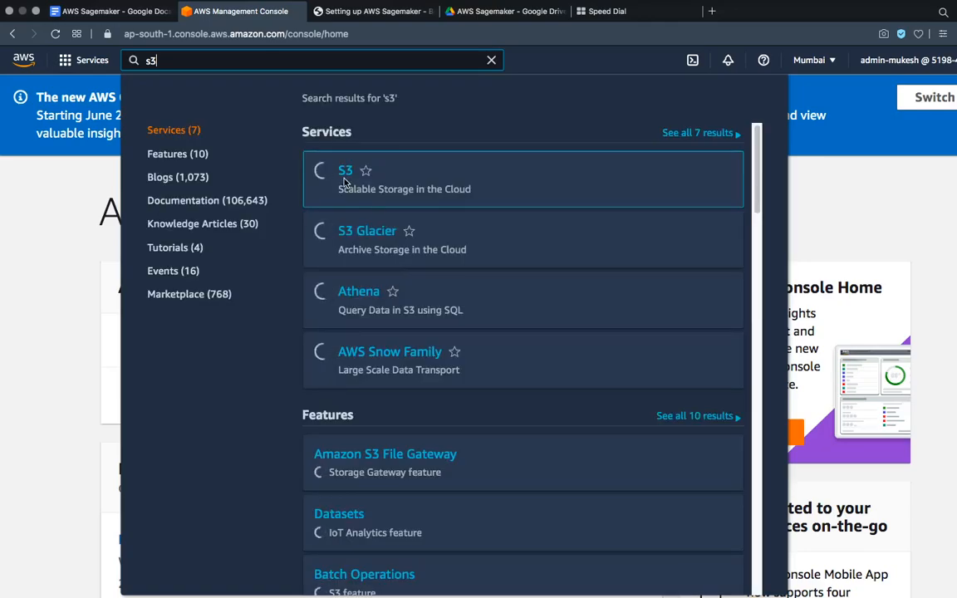
{"action": "mouse_move", "coordinate": [348, 171]}
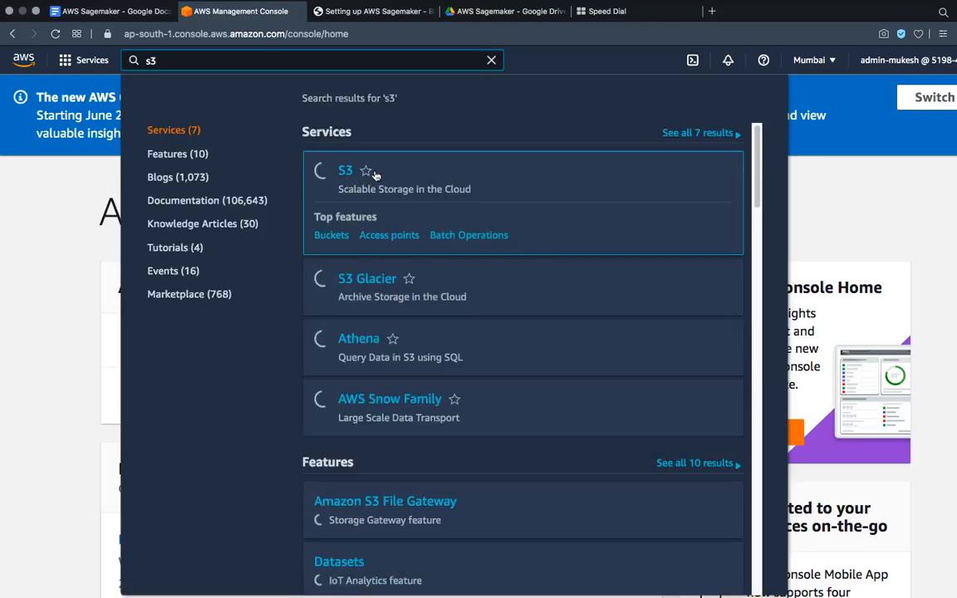
{"action": "left_click", "coordinate": [365, 171]}
{"action": "scroll", "coordinate": [348, 172], "scroll_direction": "up", "scroll_amount": 5}
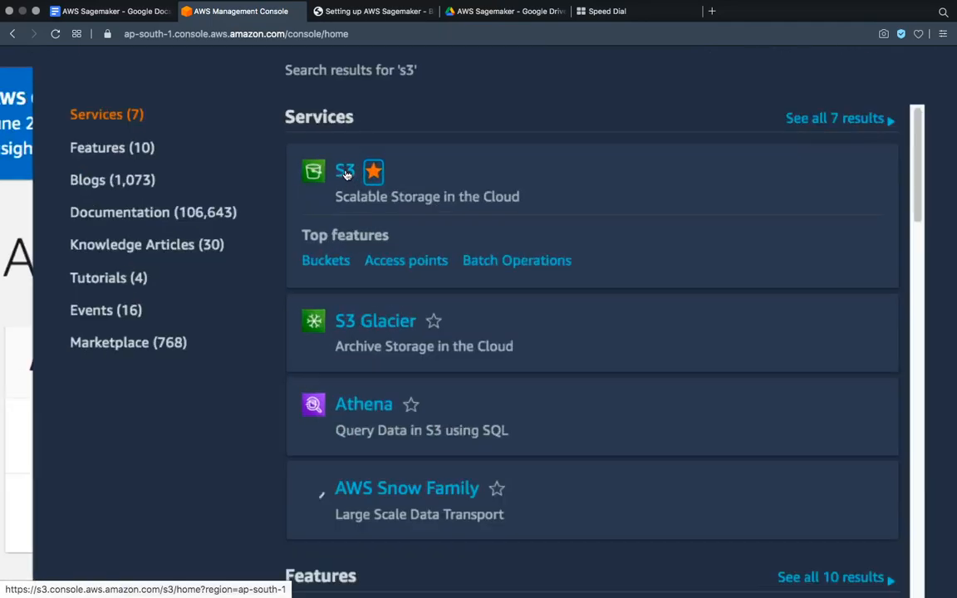
{"action": "scroll", "coordinate": [536, 202], "scroll_direction": "down", "scroll_amount": 5}
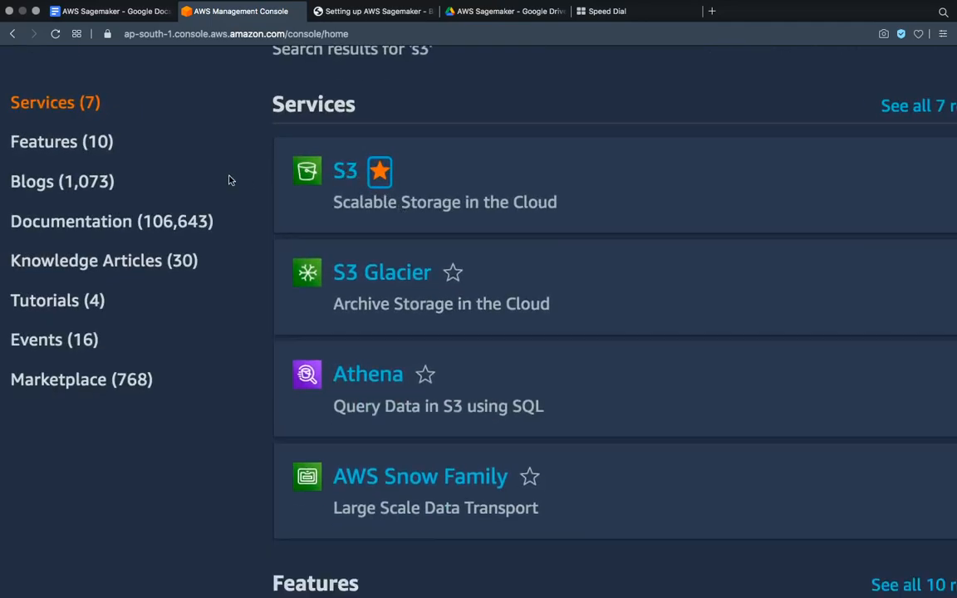
{"action": "scroll", "coordinate": [378, 223], "scroll_direction": "down", "scroll_amount": 3}
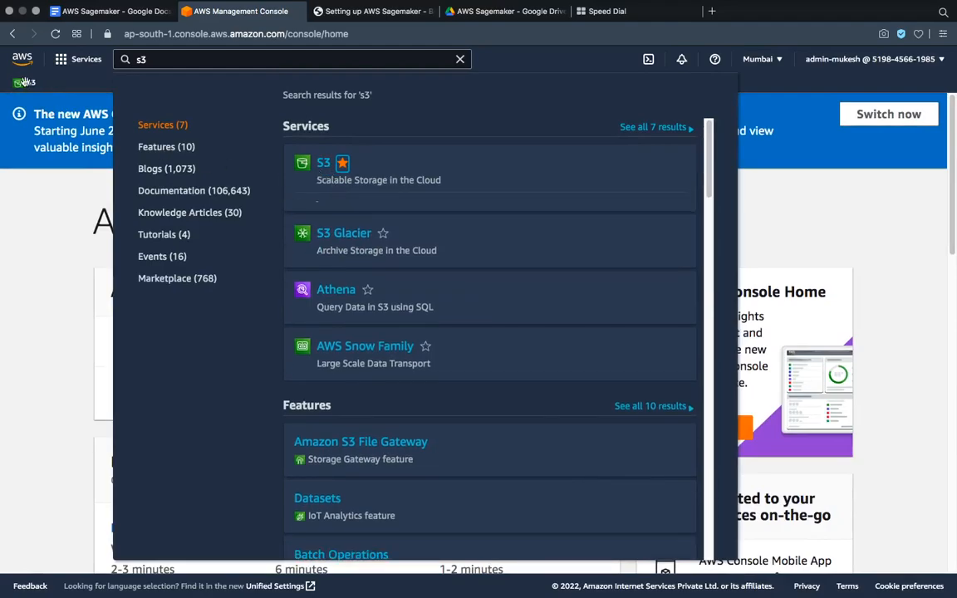
Step: Close the search results and open the S3 service from the favourites
{"action": "scroll", "coordinate": [33, 86], "scroll_direction": "up", "scroll_amount": 4}
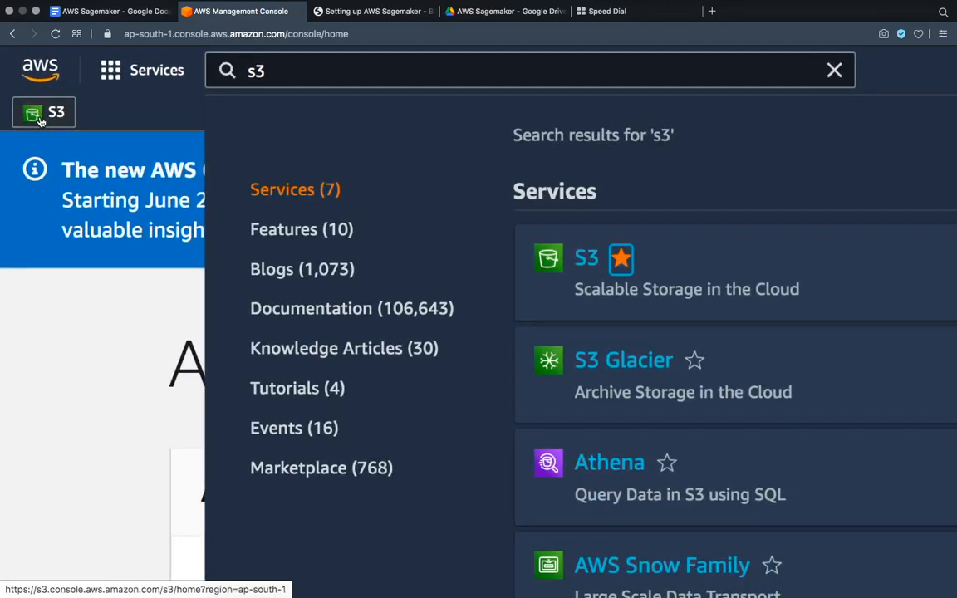
{"action": "scroll", "coordinate": [60, 119], "scroll_direction": "down", "scroll_amount": 4}
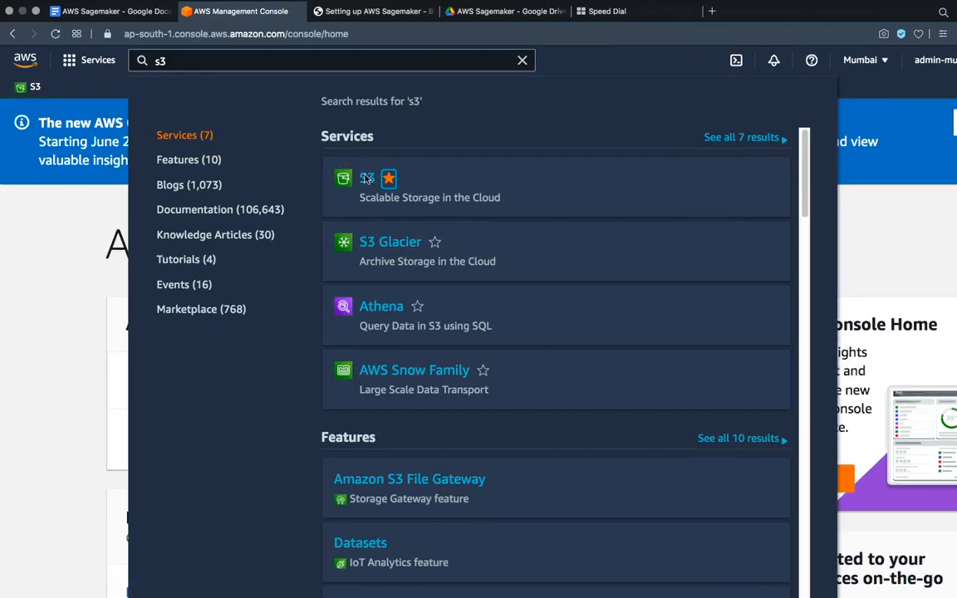
{"action": "left_click", "coordinate": [57, 231]}
{"action": "left_click", "coordinate": [33, 86]}
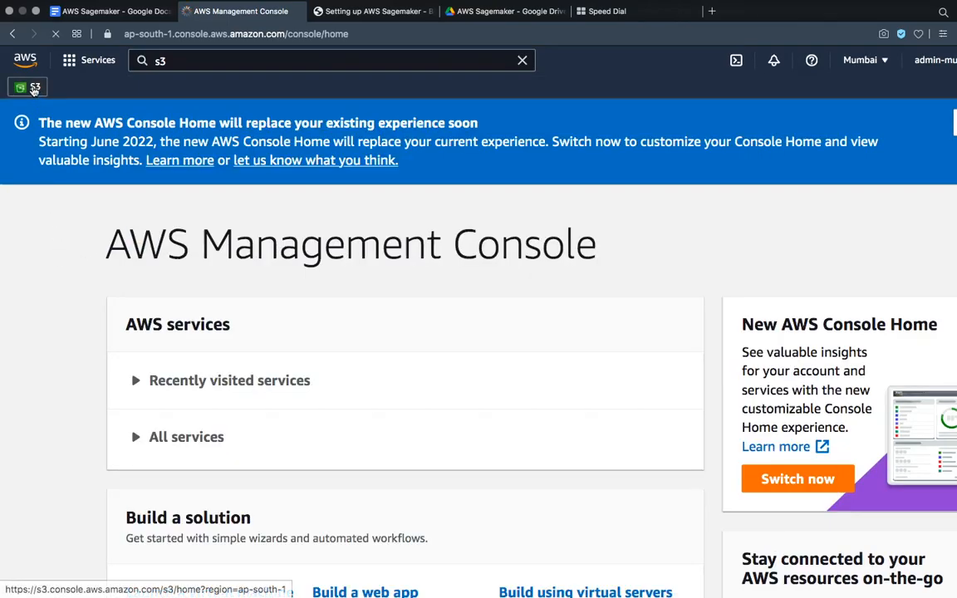
{"action": "scroll", "coordinate": [188, 222], "scroll_direction": "down", "scroll_amount": 2}
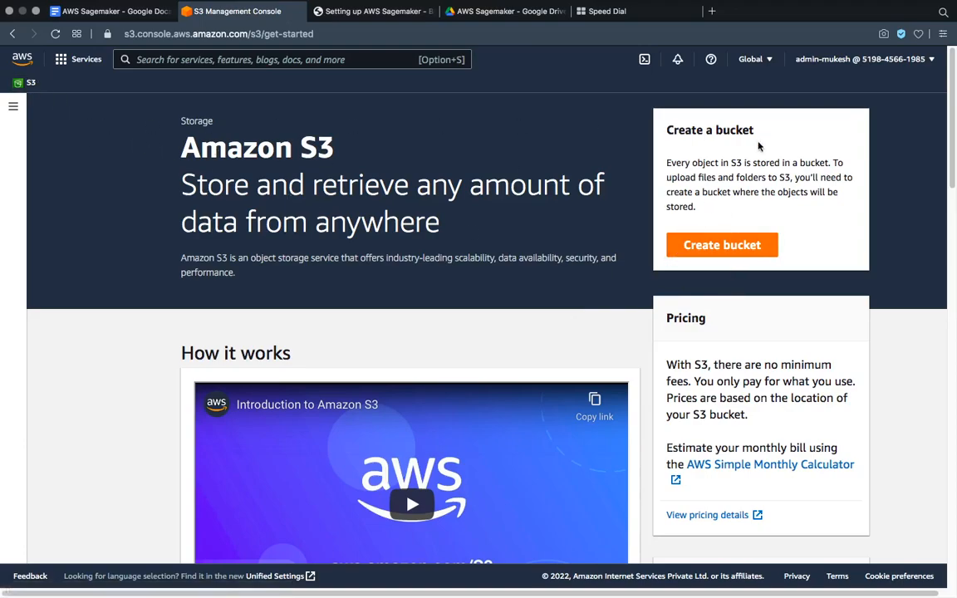
Step: Start creating a new S3 bucket from the Amazon S3 start page
{"action": "scroll", "coordinate": [713, 246], "scroll_direction": "up", "scroll_amount": 5}
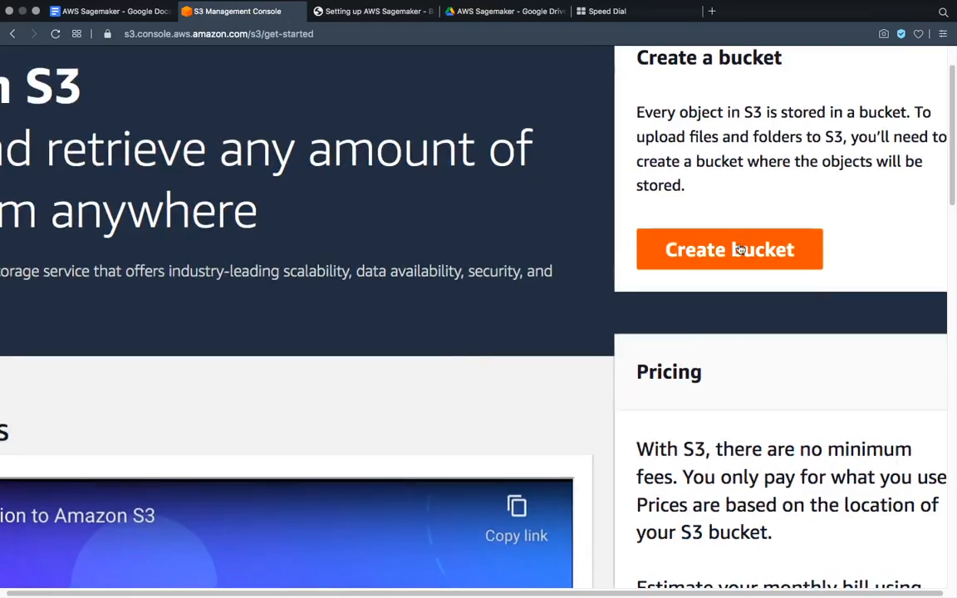
{"action": "scroll", "coordinate": [728, 249], "scroll_direction": "down", "scroll_amount": 5}
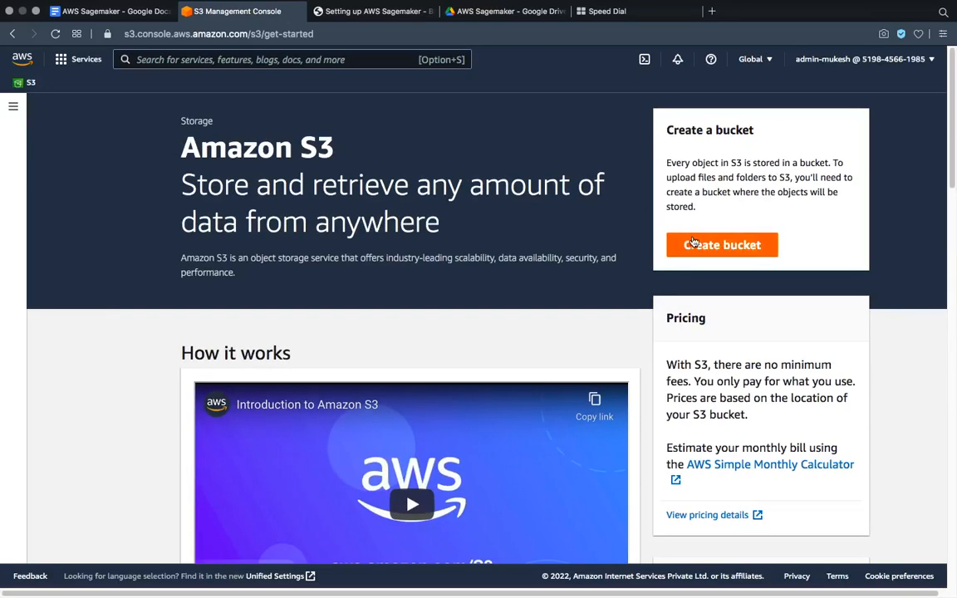
{"action": "left_click", "coordinate": [700, 245]}
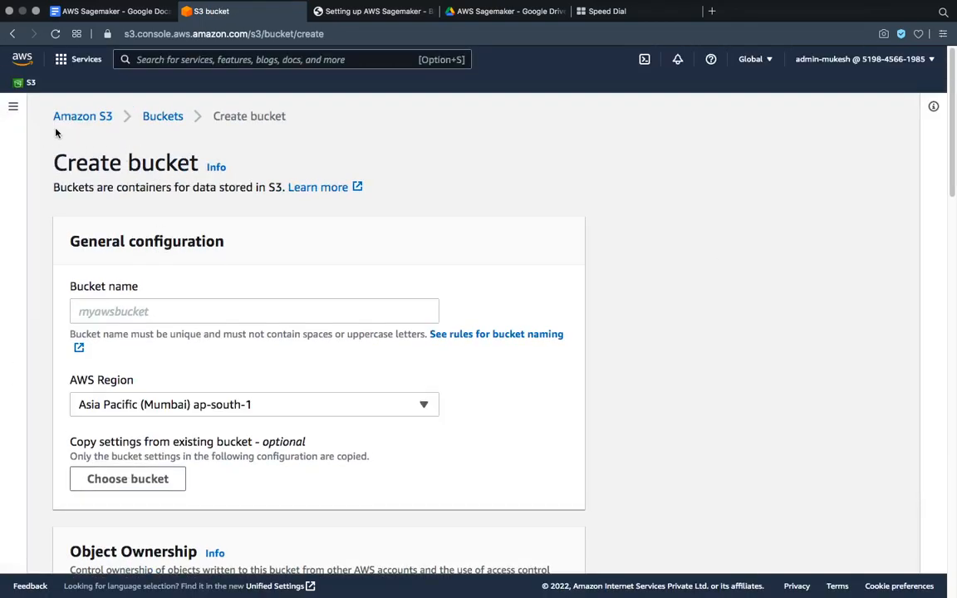
{"action": "scroll", "coordinate": [57, 124], "scroll_direction": "up", "scroll_amount": 5}
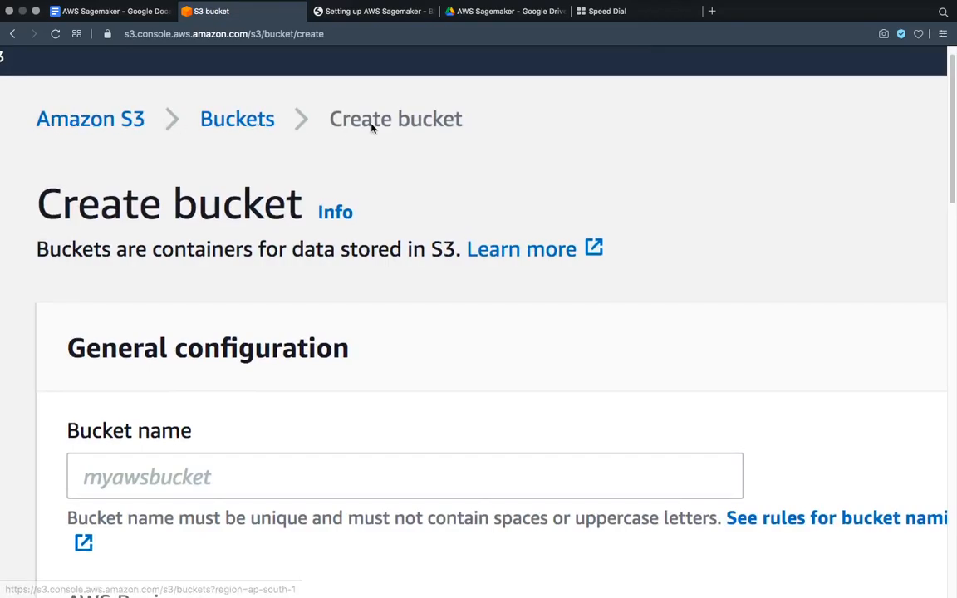
{"action": "scroll", "coordinate": [416, 132], "scroll_direction": "down", "scroll_amount": 5}
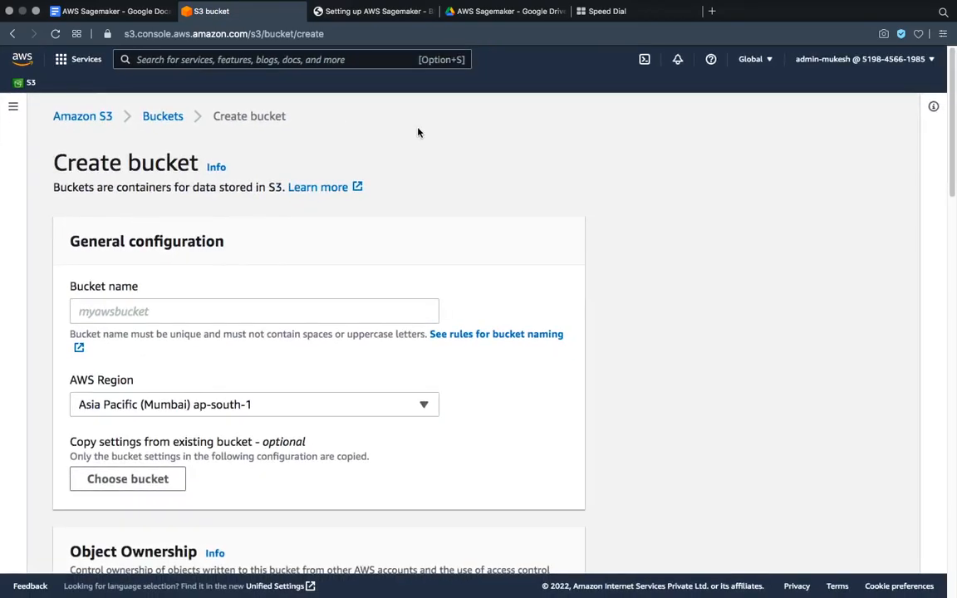
Step: Name the new bucket sagemaker-data-mv
{"action": "left_click", "coordinate": [130, 312]}
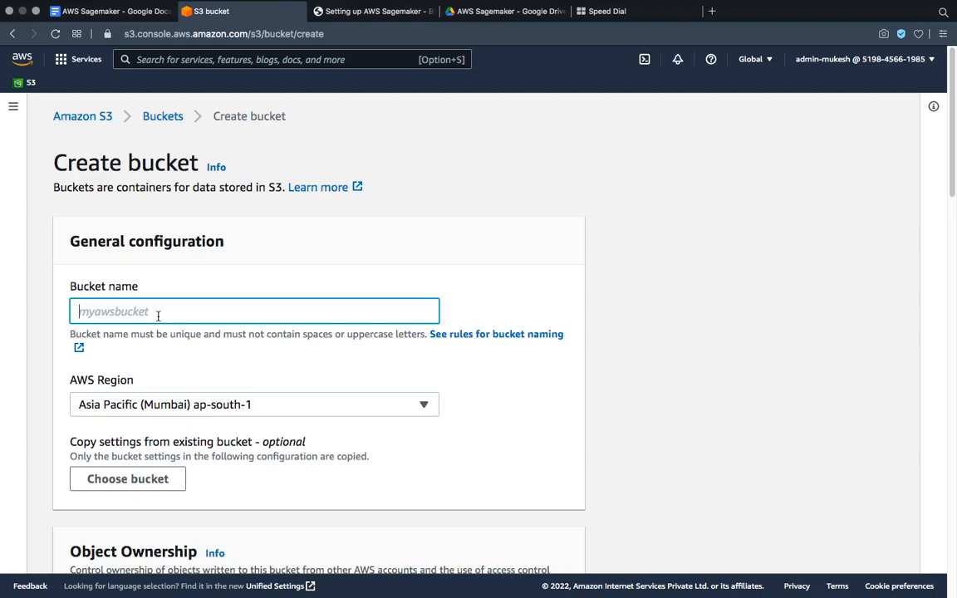
{"action": "type", "text": "sa"}
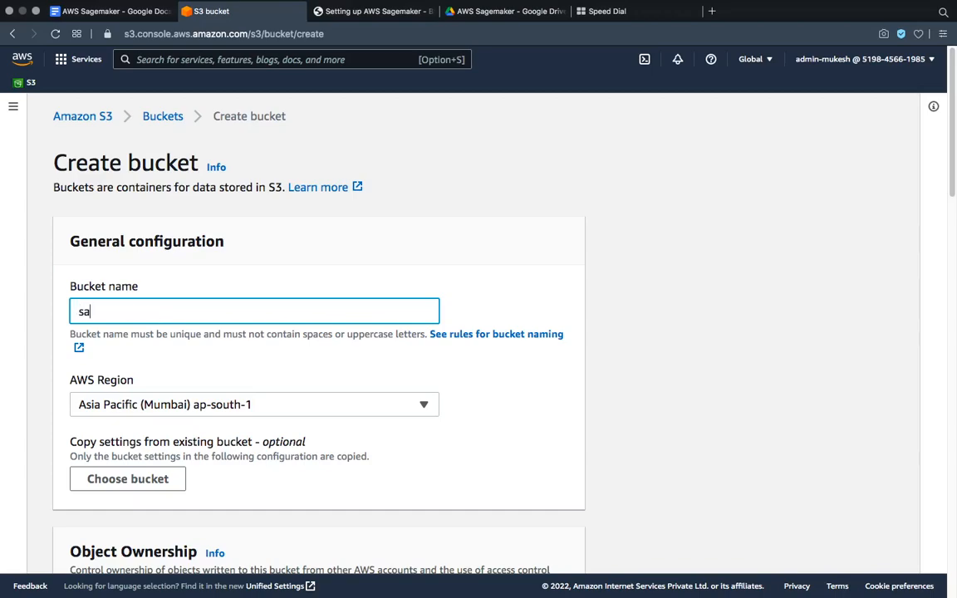
{"action": "type", "text": "gema"}
{"action": "type", "text": "ker-"}
{"action": "type", "text": "data"}
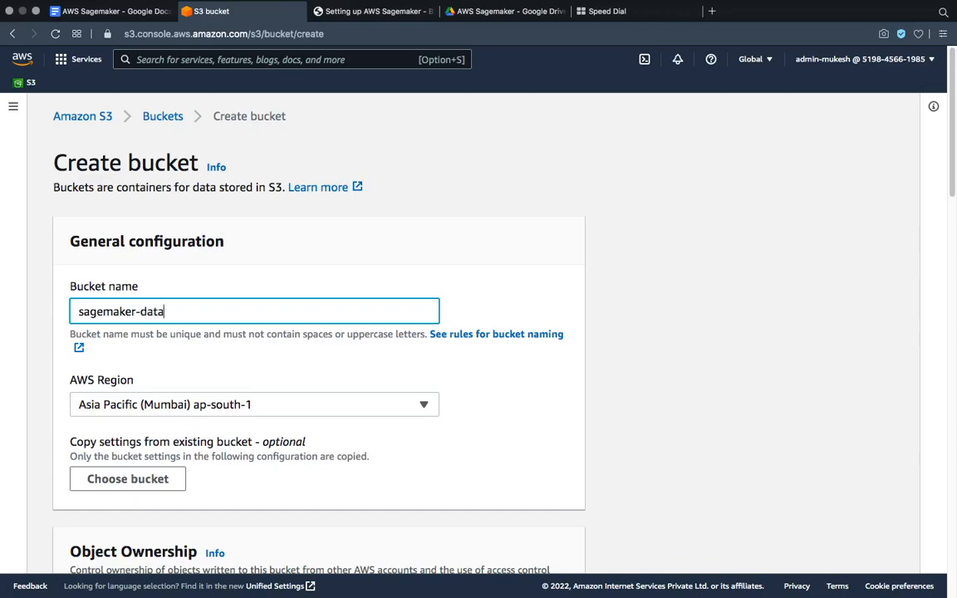
{"action": "type", "text": "-mv"}
{"action": "left_click_drag", "start_coordinate": [188, 312], "coordinate": [65, 311]}
{"action": "left_click", "coordinate": [159, 311]}
{"action": "left_click", "coordinate": [75, 312]}
{"action": "left_click", "coordinate": [164, 311]}
{"action": "left_click", "coordinate": [106, 311]}
{"action": "left_click_drag", "start_coordinate": [165, 311], "coordinate": [45, 314]}
{"action": "left_click", "coordinate": [176, 310]}
{"action": "mouse_move", "coordinate": [164, 311]}
{"action": "left_mouse_down"}
{"action": "mouse_move", "coordinate": [75, 310]}
{"action": "mouse_move", "coordinate": [154, 312]}
{"action": "left_mouse_up"}
{"action": "left_click", "coordinate": [180, 311]}
{"action": "left_click", "coordinate": [164, 312]}
Step: Check the available AWS regions for the bucket and keep Asia Pacific (Mumbai) ap-south-1
{"action": "scroll", "coordinate": [197, 352], "scroll_direction": "down", "scroll_amount": 2}
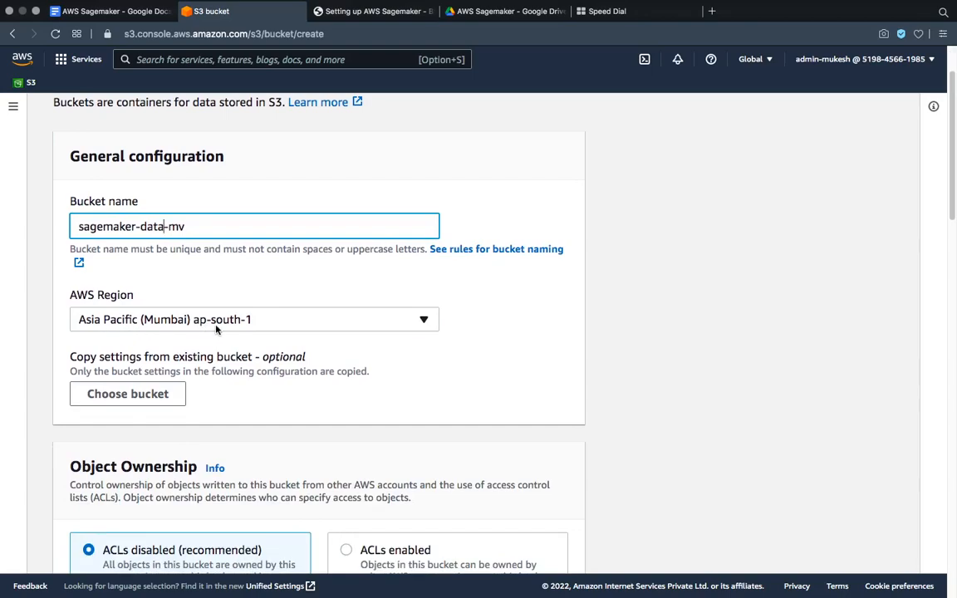
{"action": "left_click", "coordinate": [423, 322]}
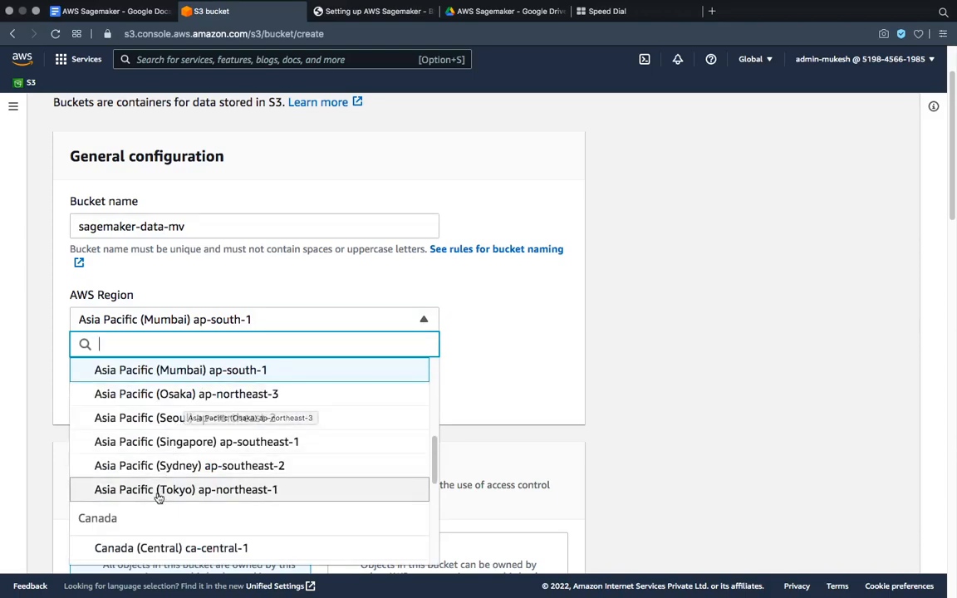
{"action": "left_click", "coordinate": [262, 316]}
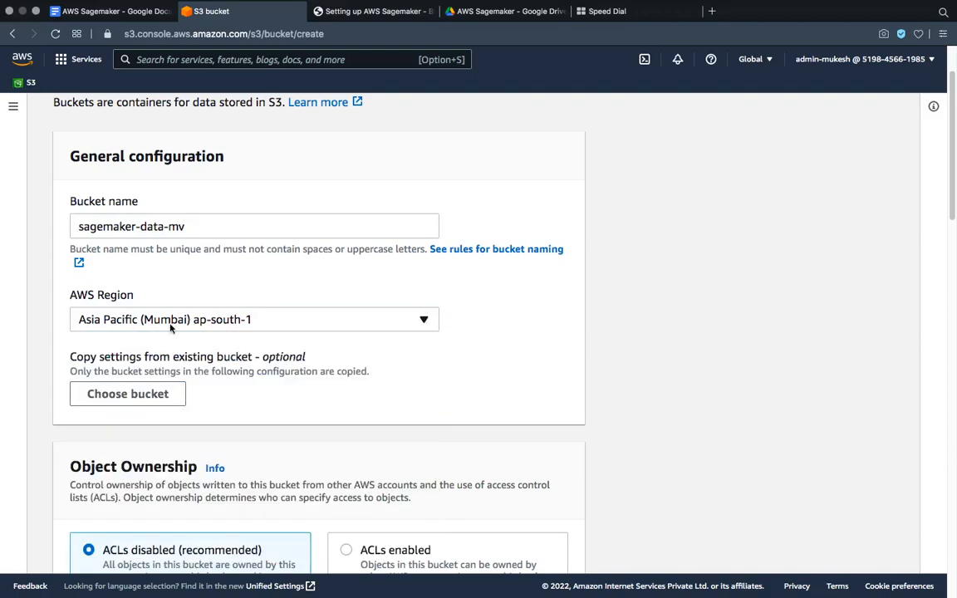
{"action": "scroll", "coordinate": [336, 325], "scroll_direction": "up", "scroll_amount": 1}
{"action": "scroll", "coordinate": [300, 334], "scroll_direction": "up", "scroll_amount": 1}
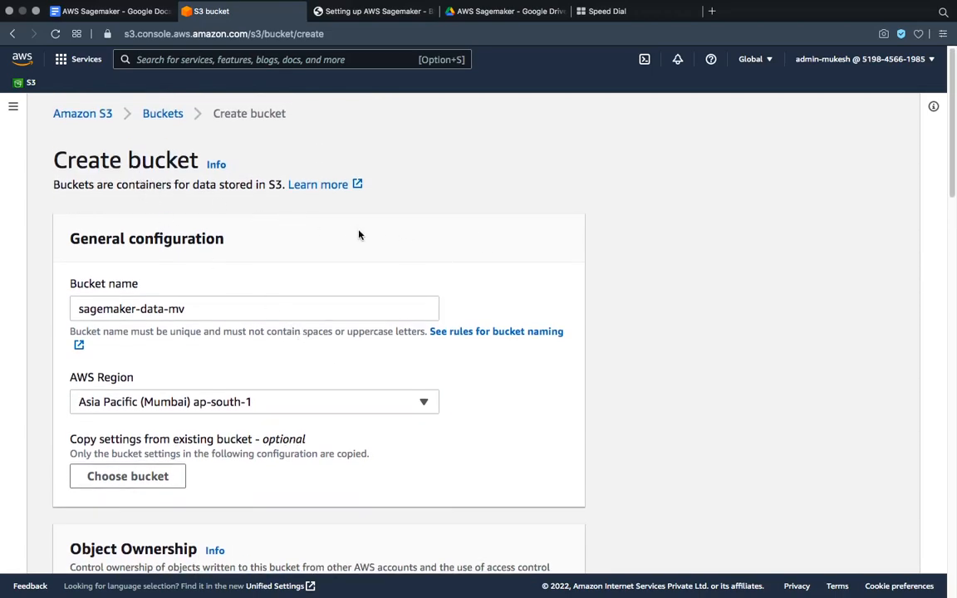
Step: Review the bucket's object ownership, public access, versioning, tags and default encryption settings down to the end of the form
{"action": "scroll", "coordinate": [366, 275], "scroll_direction": "down", "scroll_amount": 1}
{"action": "scroll", "coordinate": [273, 439], "scroll_direction": "down", "scroll_amount": 2}
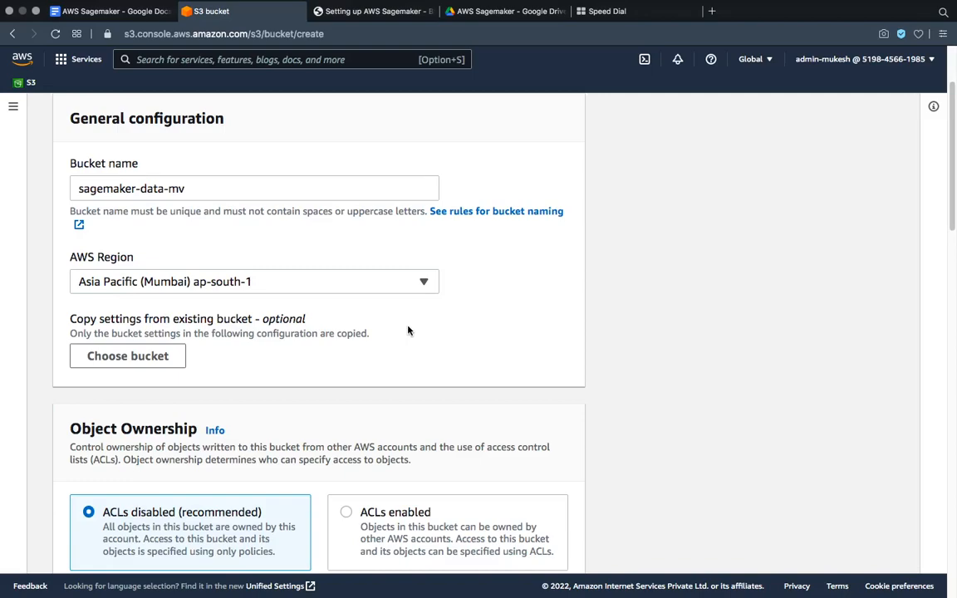
{"action": "scroll", "coordinate": [282, 465], "scroll_direction": "down", "scroll_amount": 1}
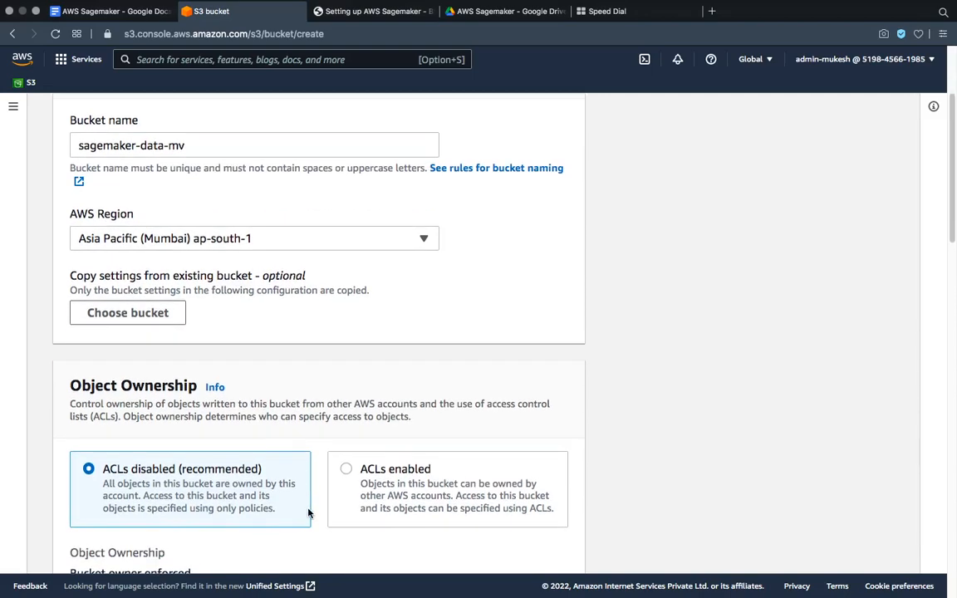
{"action": "scroll", "coordinate": [307, 513], "scroll_direction": "down", "scroll_amount": 1}
{"action": "scroll", "coordinate": [467, 386], "scroll_direction": "down", "scroll_amount": 5}
{"action": "scroll", "coordinate": [315, 384], "scroll_direction": "down", "scroll_amount": 2}
{"action": "scroll", "coordinate": [320, 385], "scroll_direction": "up", "scroll_amount": 5}
{"action": "scroll", "coordinate": [349, 418], "scroll_direction": "down", "scroll_amount": 2}
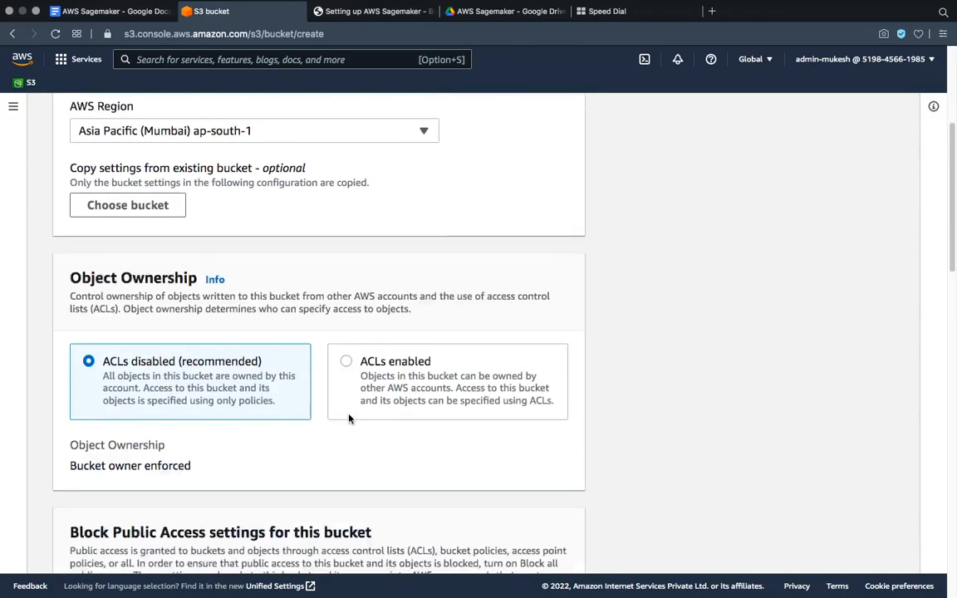
{"action": "scroll", "coordinate": [349, 418], "scroll_direction": "down", "scroll_amount": 4}
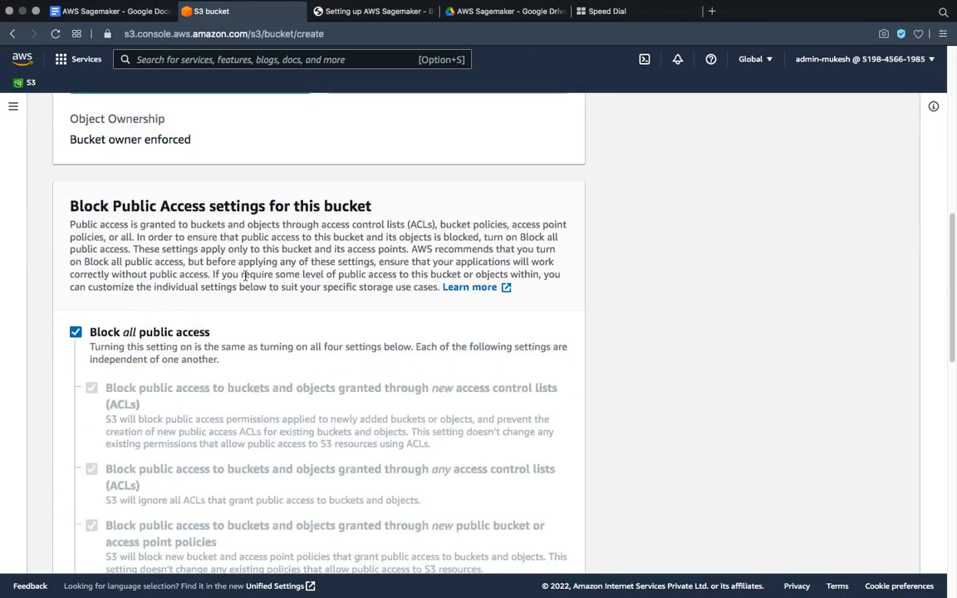
{"action": "scroll", "coordinate": [245, 277], "scroll_direction": "down", "scroll_amount": 4}
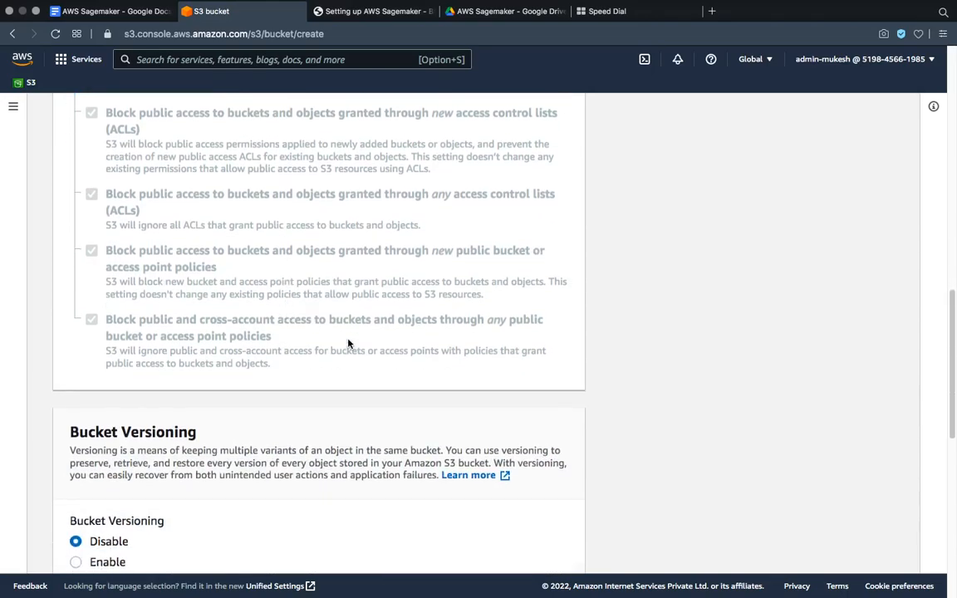
{"action": "scroll", "coordinate": [348, 343], "scroll_direction": "down", "scroll_amount": 6}
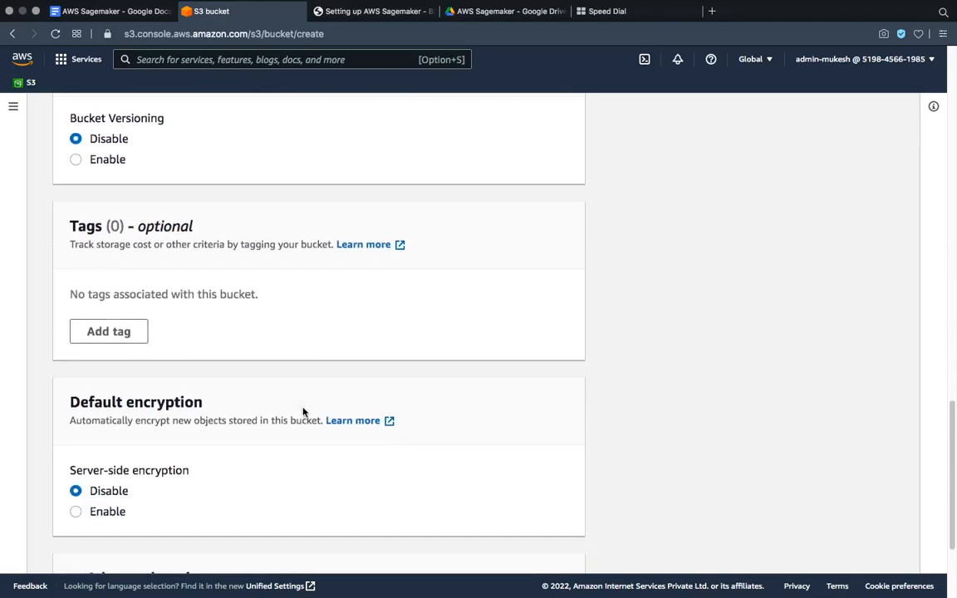
{"action": "scroll", "coordinate": [304, 412], "scroll_direction": "down", "scroll_amount": 3}
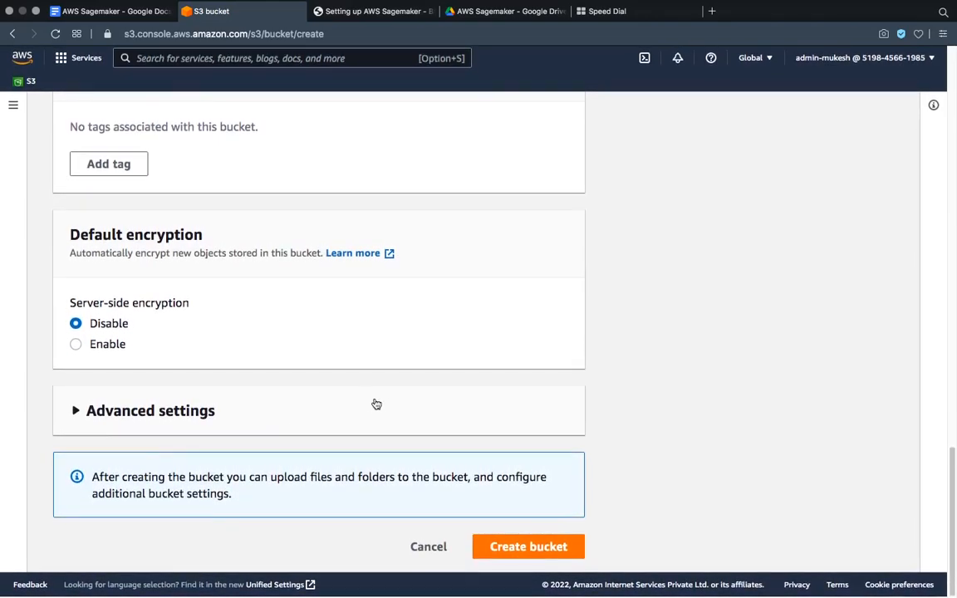
Step: Create the sagemaker-data-mv bucket with the current settings and dismiss both notification banners above the bucket list
{"action": "scroll", "coordinate": [427, 393], "scroll_direction": "up", "scroll_amount": 9}
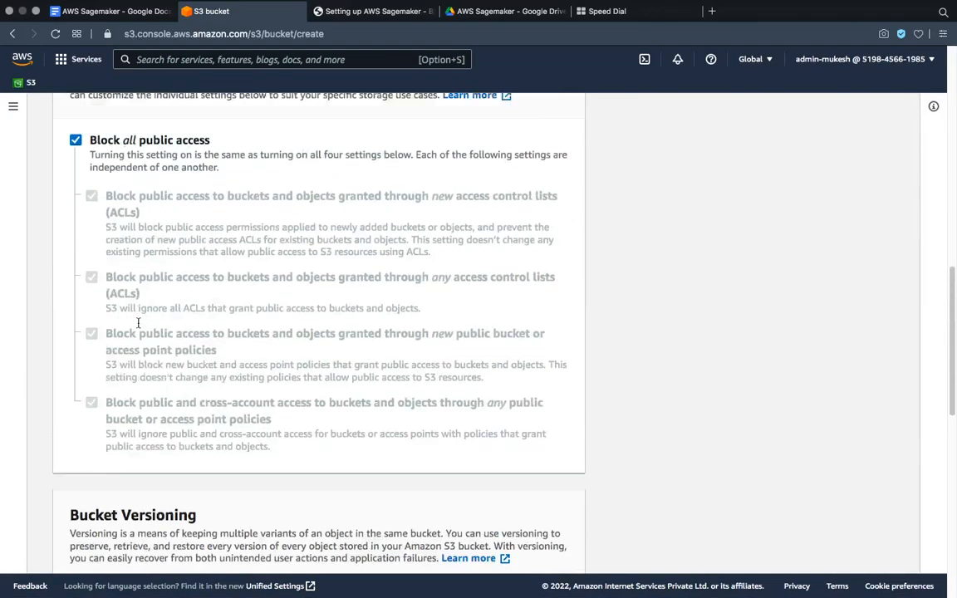
{"action": "scroll", "coordinate": [138, 323], "scroll_direction": "up", "scroll_amount": 12}
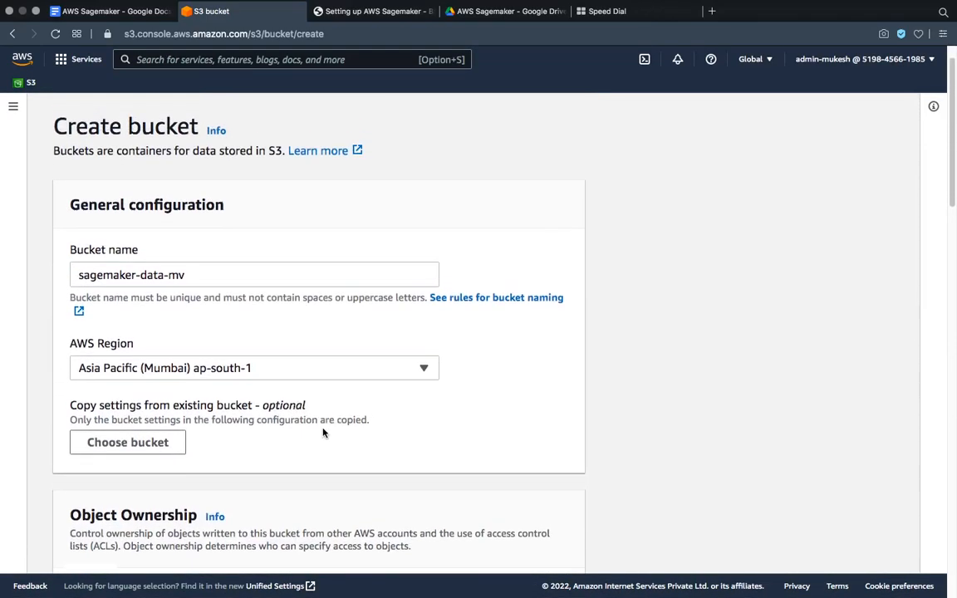
{"action": "scroll", "coordinate": [324, 433], "scroll_direction": "up", "scroll_amount": 1}
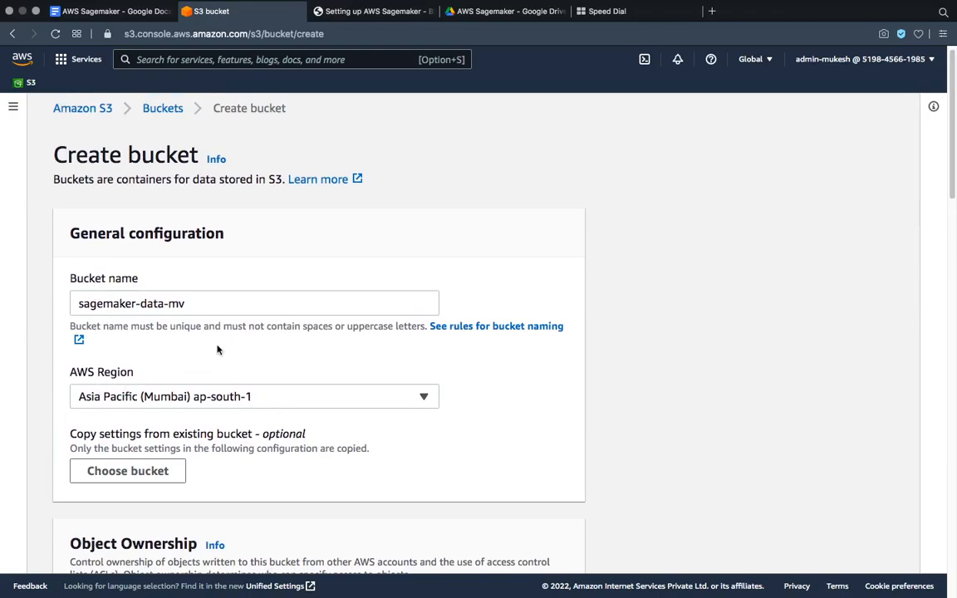
{"action": "scroll", "coordinate": [218, 349], "scroll_direction": "down", "scroll_amount": 15}
{"action": "scroll", "coordinate": [513, 553], "scroll_direction": "up", "scroll_amount": 5}
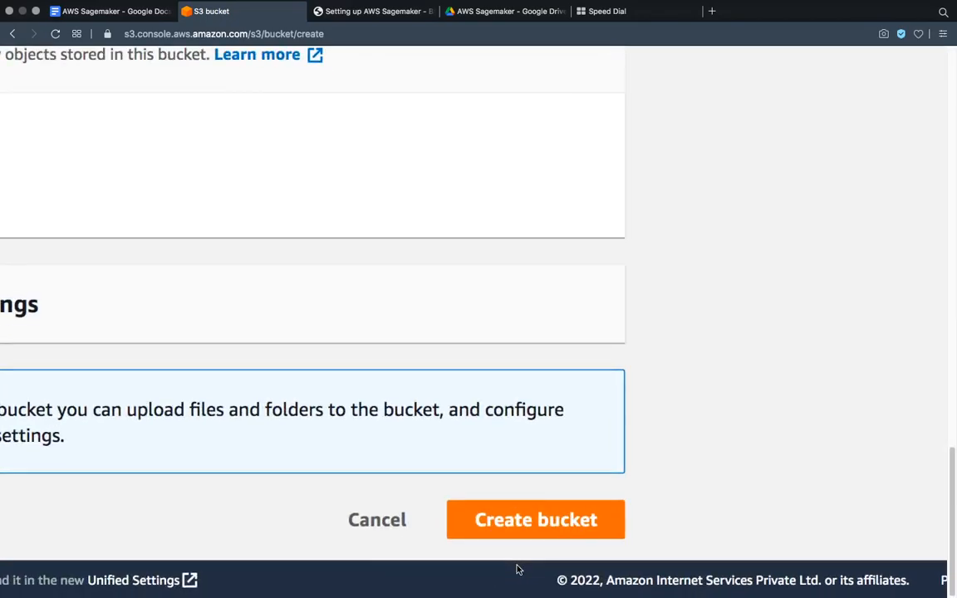
{"action": "scroll", "coordinate": [517, 519], "scroll_direction": "down", "scroll_amount": 5}
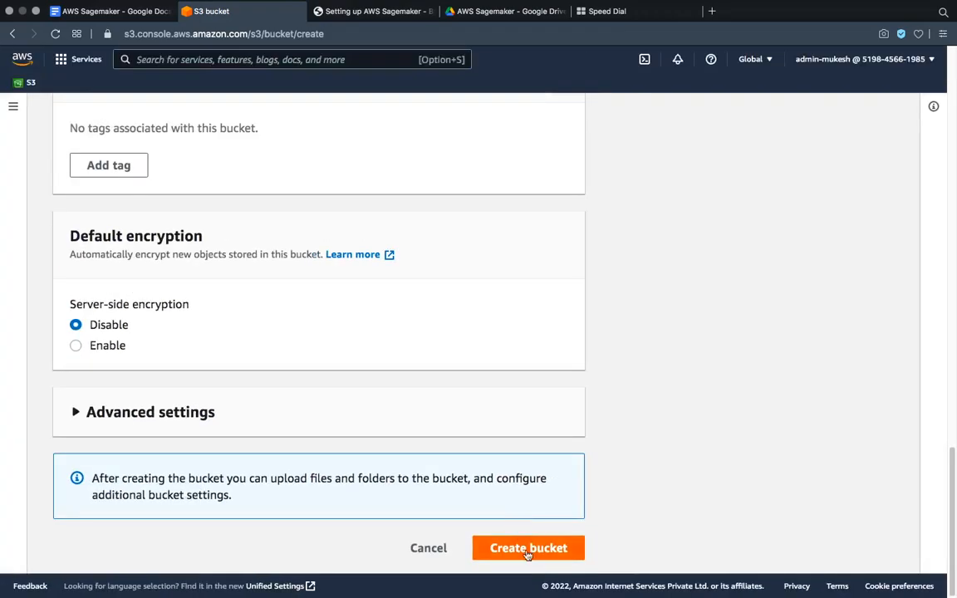
{"action": "left_click", "coordinate": [527, 550]}
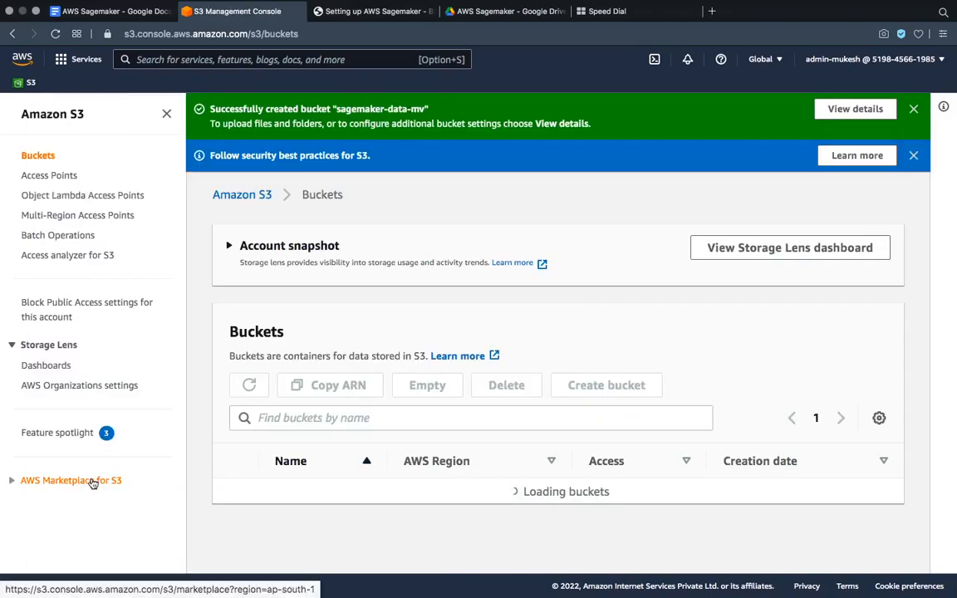
{"action": "left_click", "coordinate": [913, 110]}
{"action": "left_click", "coordinate": [913, 109]}
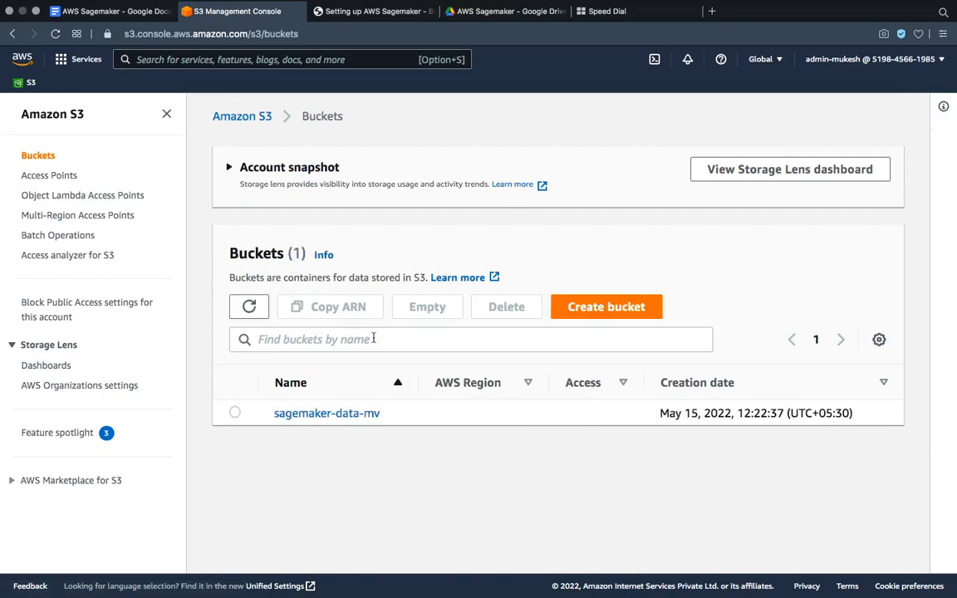